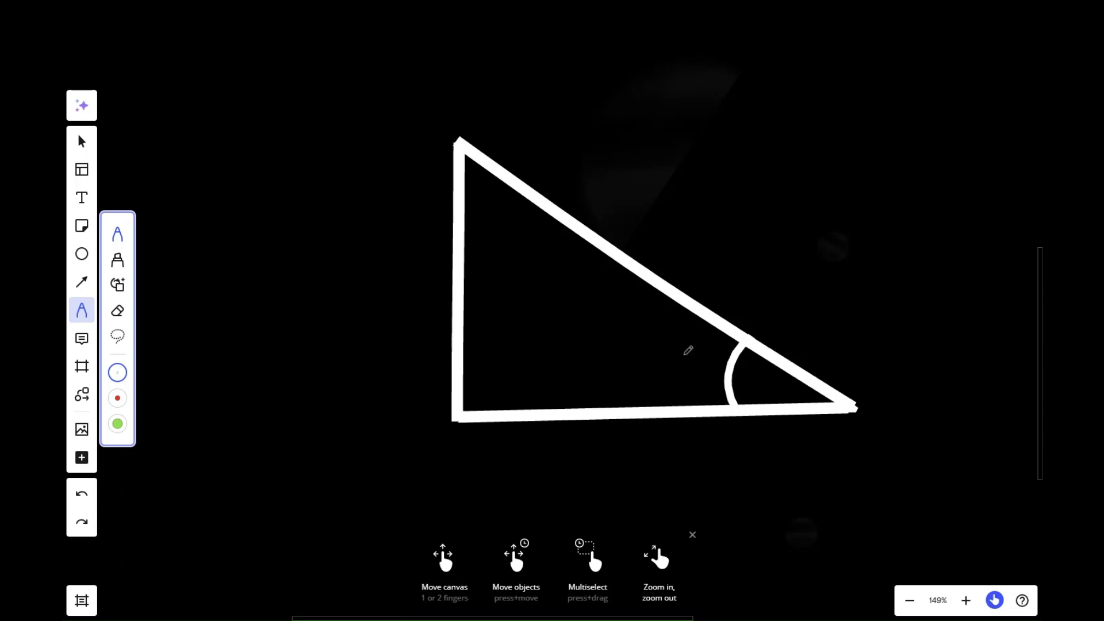
Handwrite 50° inside the triangle's marked angle arc
scroll(773, 384, "up", 5)
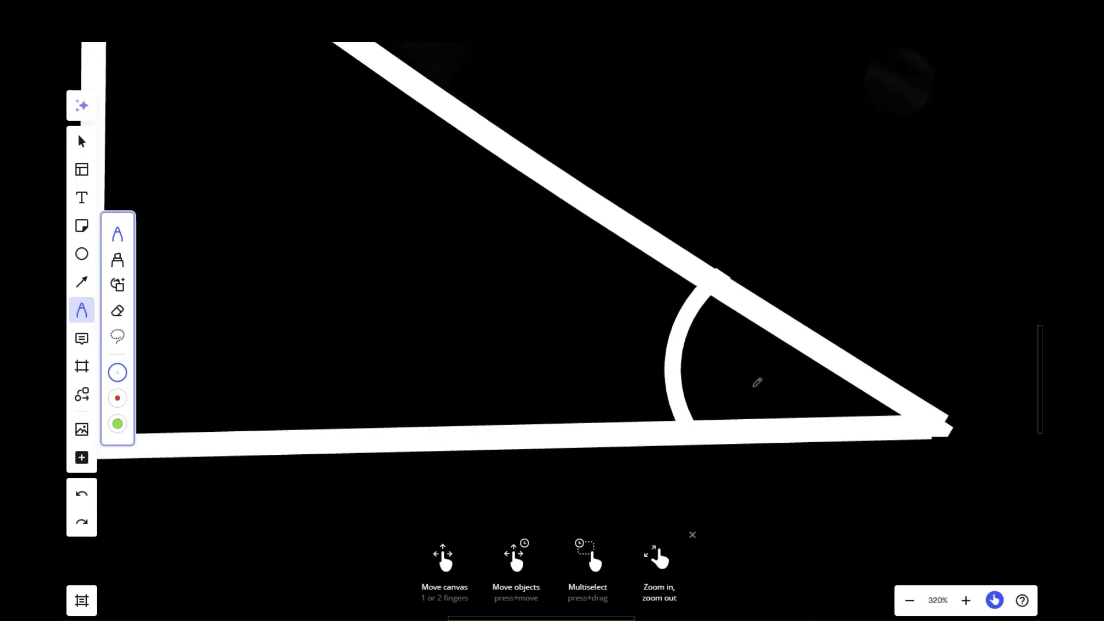
scroll(756, 382, "up", 2)
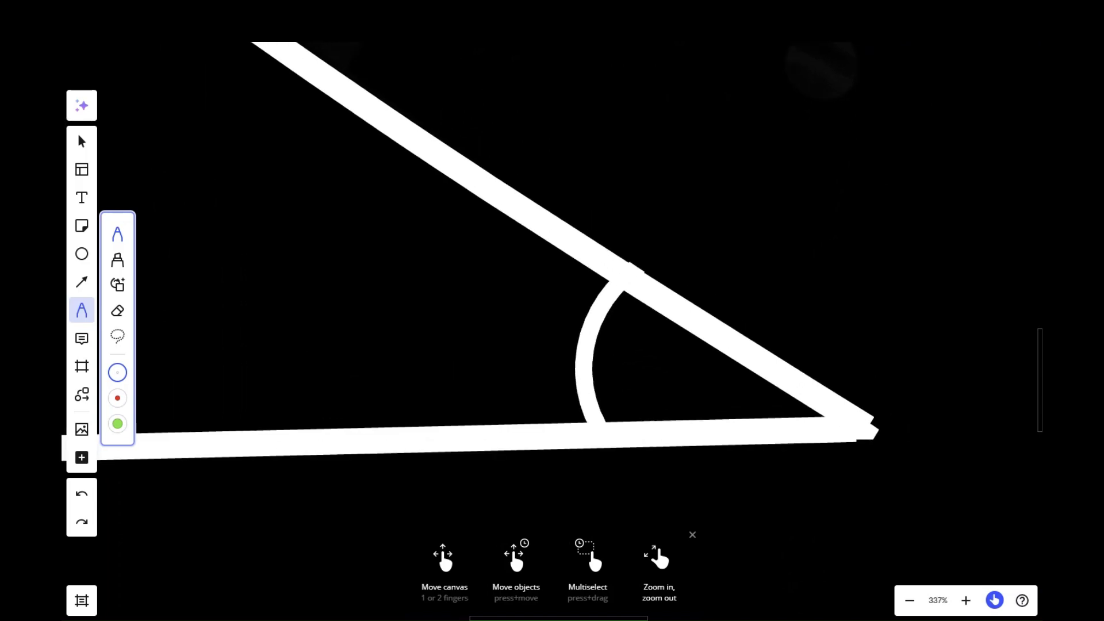
left_click(620, 347)
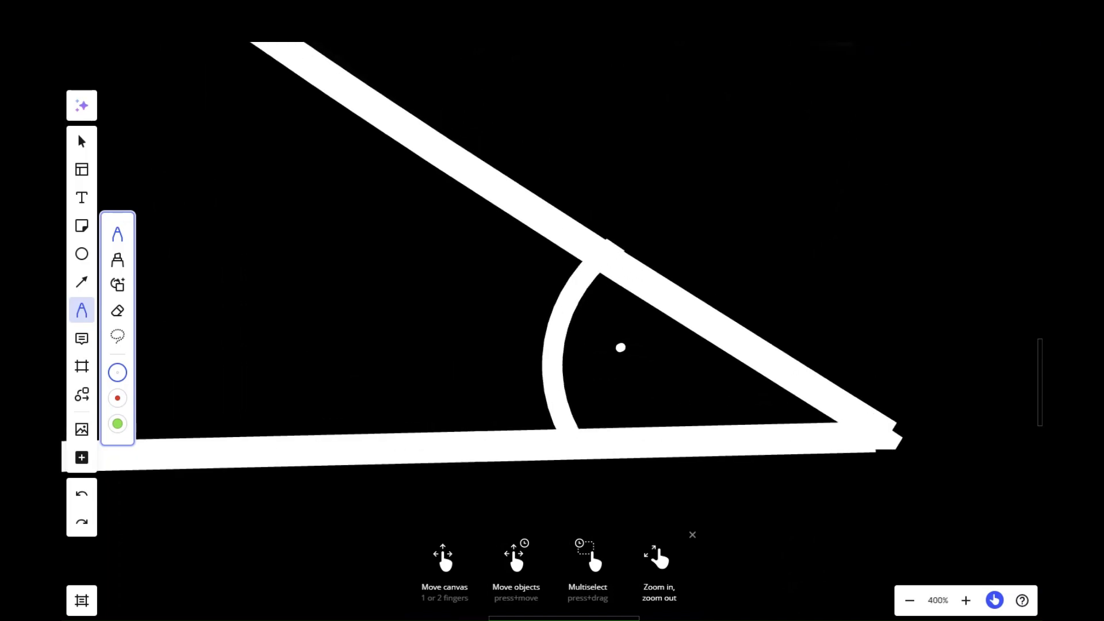
mouse_move(623, 344)
left_mouse_down()
mouse_move(582, 407)
mouse_move(620, 391)
mouse_move(672, 334)
left_mouse_up()
Write the label 42in under the triangle's bottom side
scroll(939, 307, "down", 5)
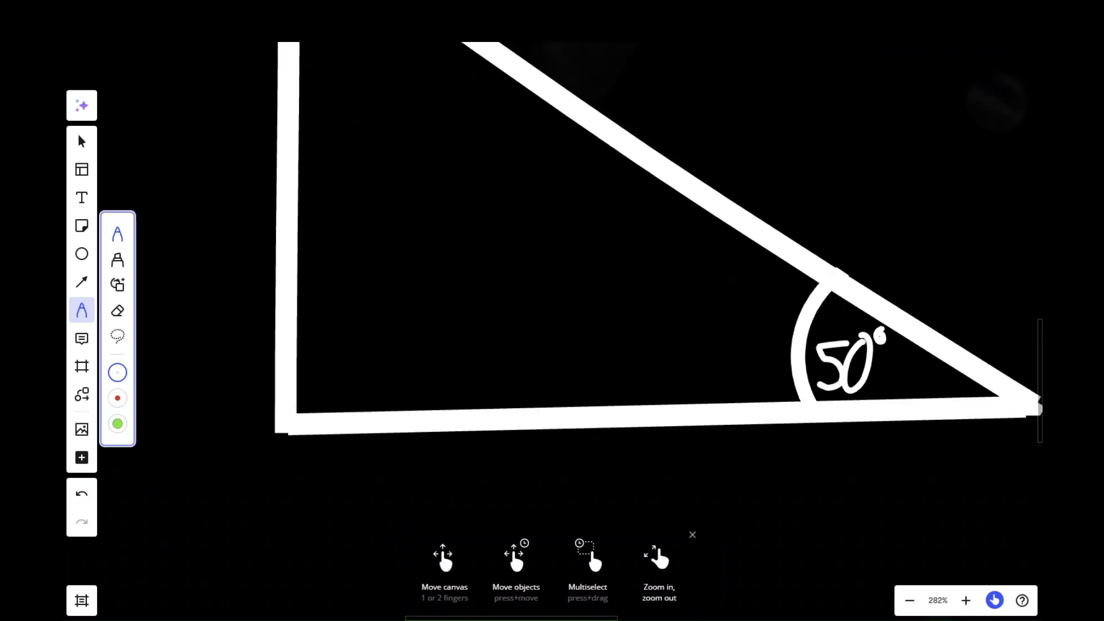
scroll(926, 310, "right", 3)
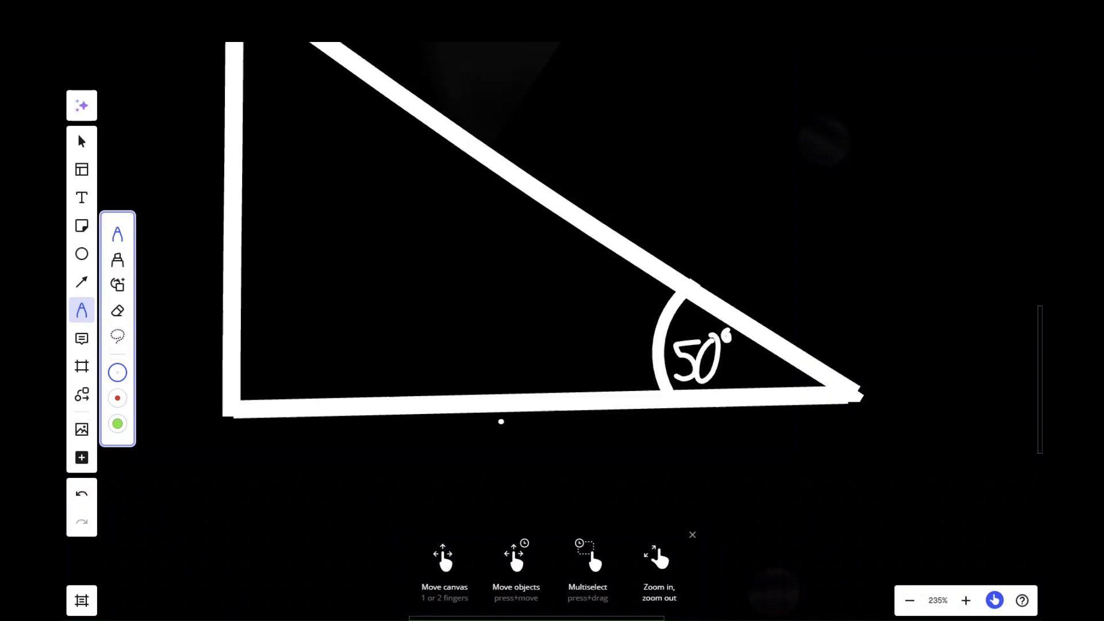
mouse_move(500, 421)
left_mouse_down()
mouse_move(507, 470)
mouse_move(538, 455)
left_mouse_up()
left_click_drag(521, 424, 514, 498)
mouse_move(540, 451)
left_mouse_down()
mouse_move(538, 503)
mouse_move(585, 513)
mouse_move(656, 478)
mouse_move(665, 510)
left_mouse_up()
left_click(594, 460)
left_click(625, 478)
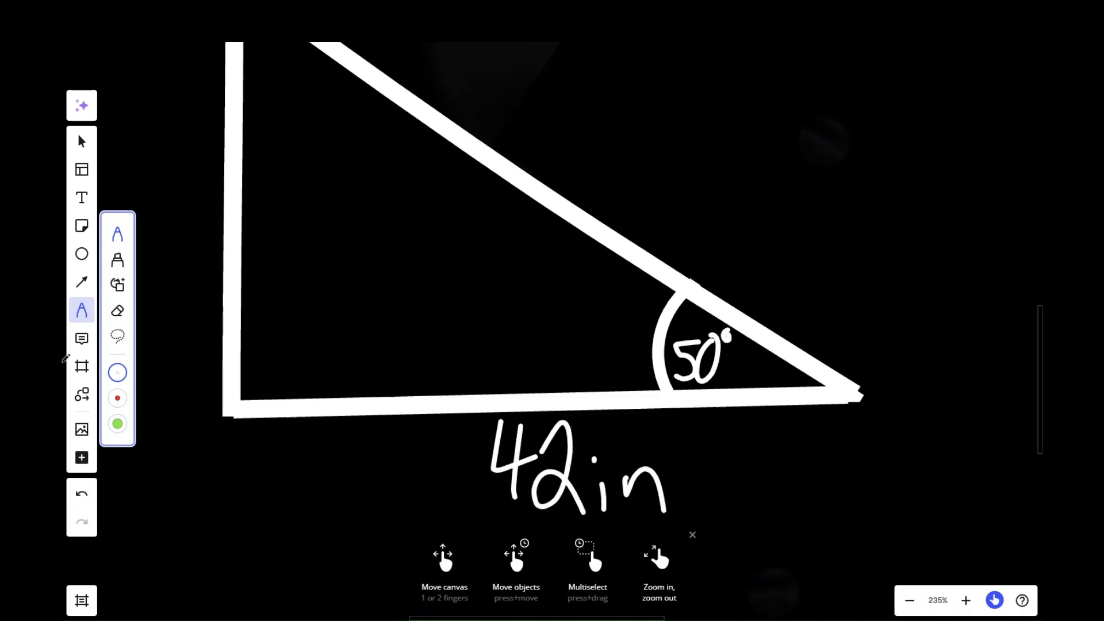
scroll(240, 340, "left", 5)
scroll(240, 340, "up", 3)
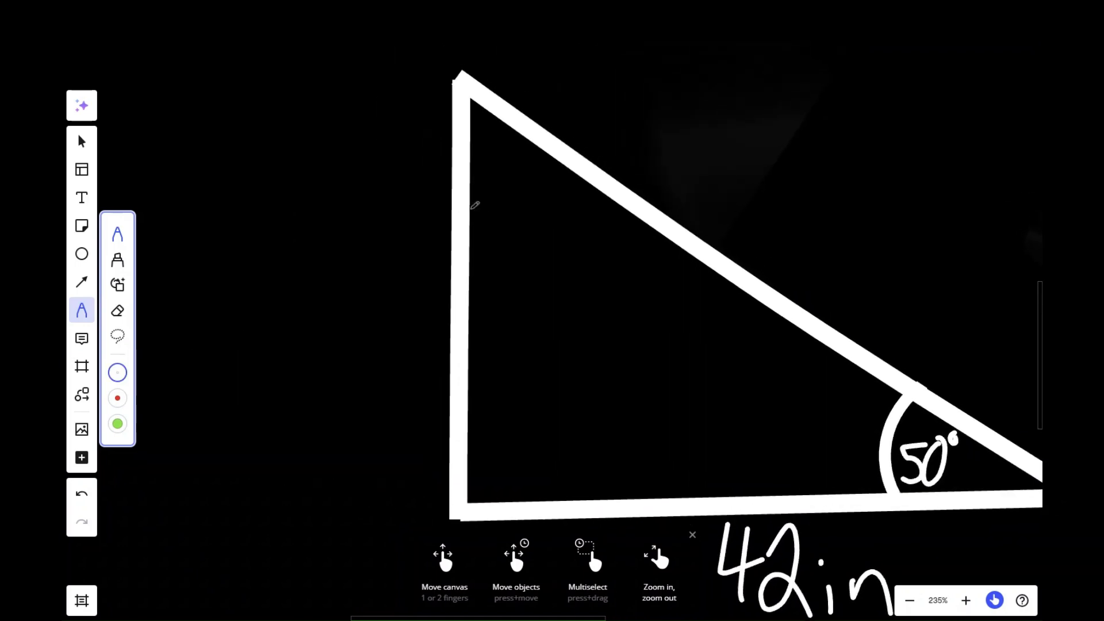
Draw an I-shaped height marker left of the triangle and a bracket against its left side
left_click(257, 87)
mouse_move(254, 87)
left_mouse_down()
mouse_move(337, 71)
mouse_move(279, 521)
mouse_move(327, 525)
left_mouse_up()
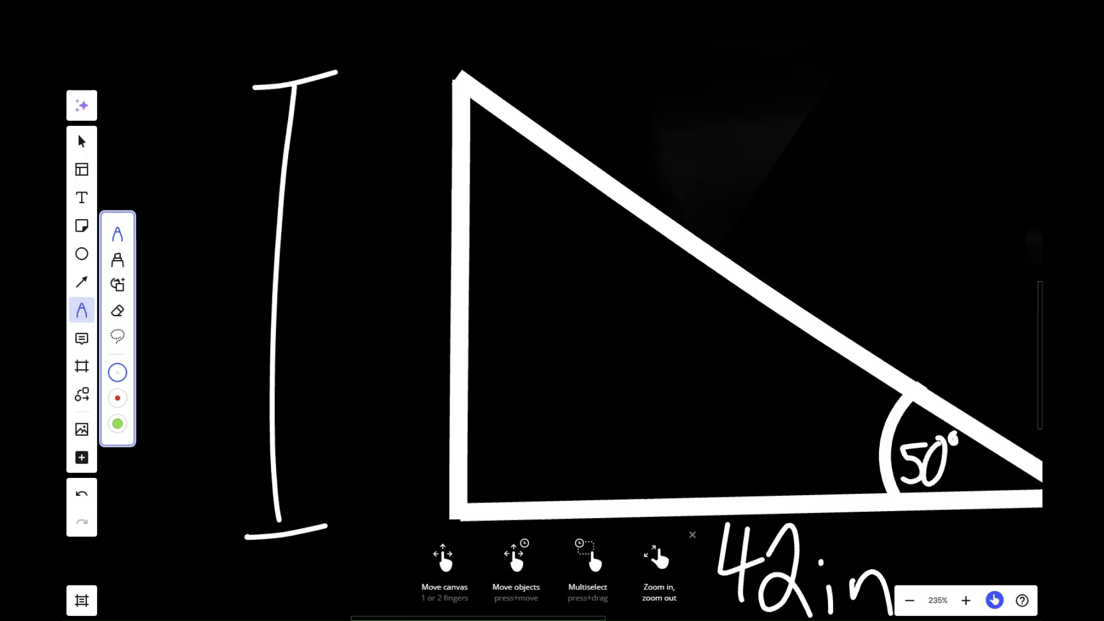
mouse_move(403, 255)
left_mouse_down()
mouse_move(452, 260)
mouse_move(365, 283)
mouse_move(352, 506)
mouse_move(451, 508)
left_mouse_up()
key("ctrl+z")
key("ctrl+z")
key("ctrl+z")
key("ctrl+z")
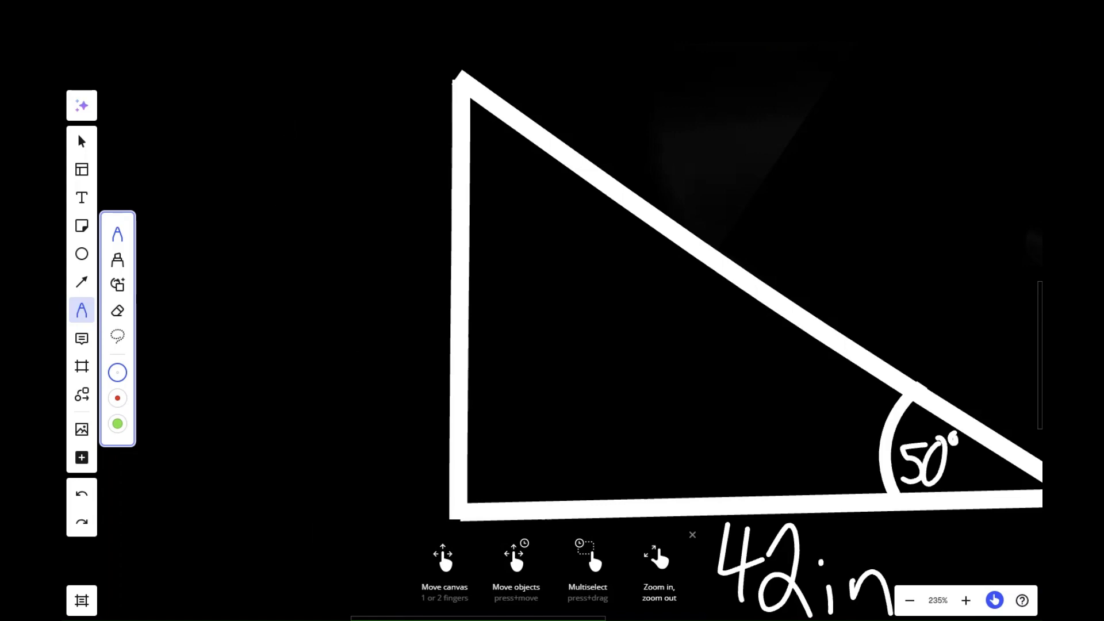
mouse_move(275, 56)
left_mouse_down()
mouse_move(346, 59)
mouse_move(294, 506)
left_mouse_up()
left_click(318, 55)
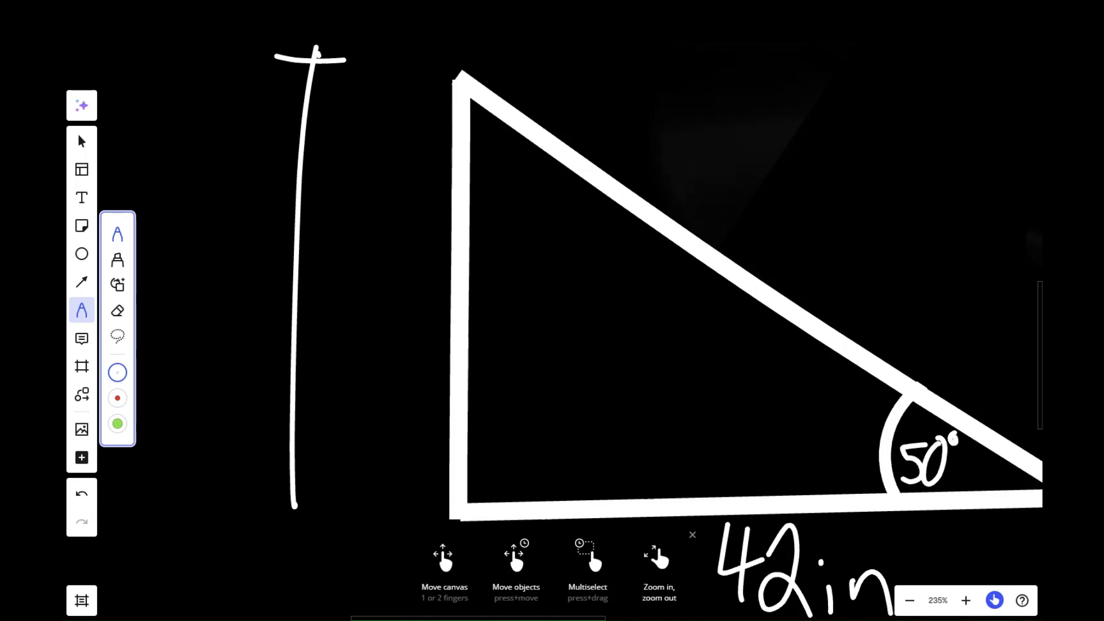
left_click_drag(311, 51, 345, 104)
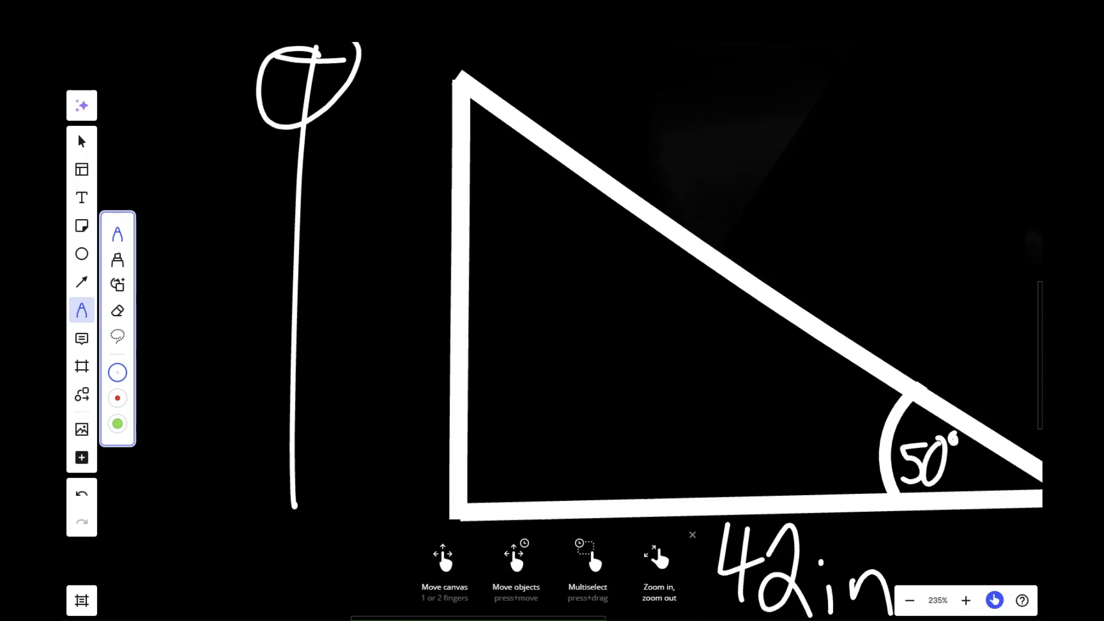
key("ctrl+z")
key("ctrl+z")
left_click_drag(248, 499, 334, 505)
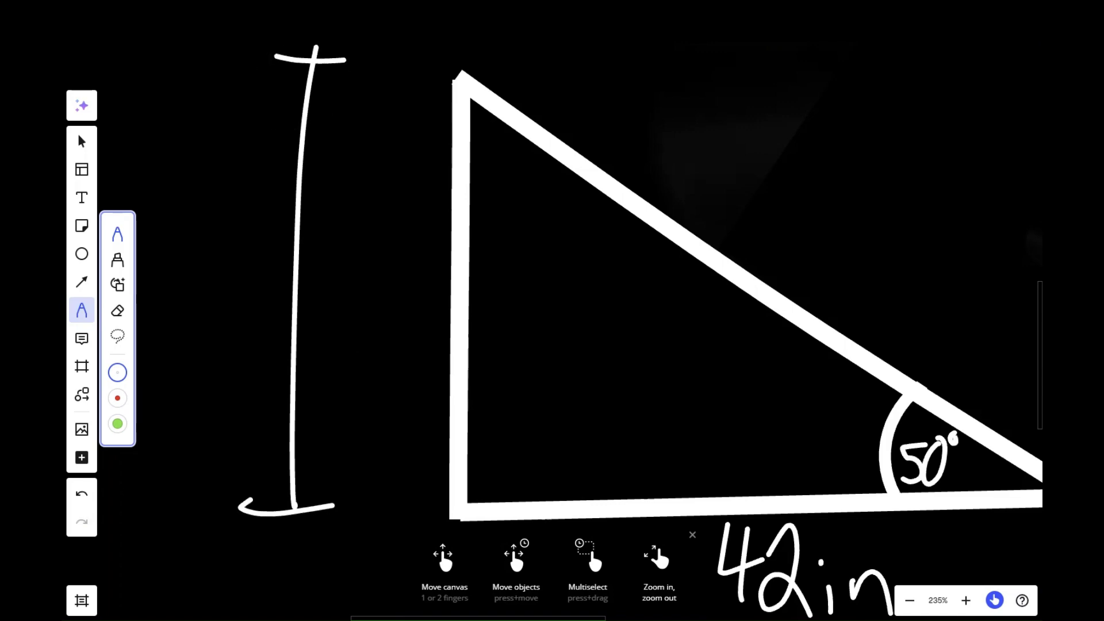
mouse_move(451, 254)
left_mouse_down()
mouse_move(378, 242)
mouse_move(368, 477)
mouse_move(450, 502)
left_mouse_up()
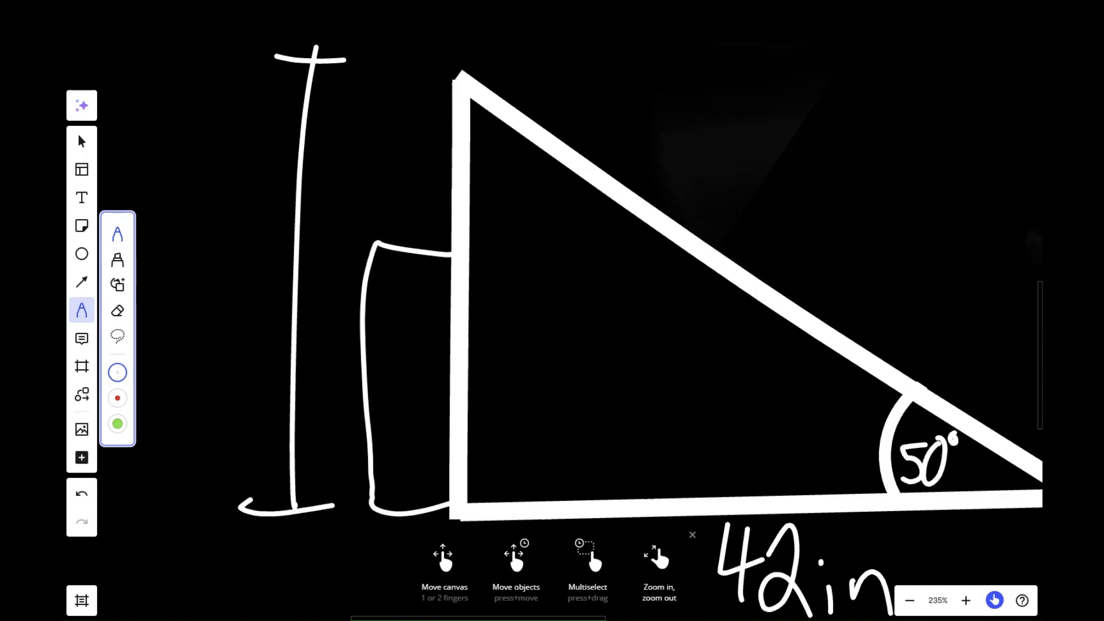
Write the height label 34in beside the bracket
left_click(315, 348)
mouse_move(313, 344)
left_mouse_down()
mouse_move(327, 349)
mouse_move(320, 397)
left_mouse_up()
mouse_move(344, 334)
left_mouse_down()
mouse_move(377, 358)
mouse_move(362, 391)
mouse_move(398, 392)
mouse_move(420, 369)
mouse_move(444, 391)
left_mouse_up()
left_click(382, 334)
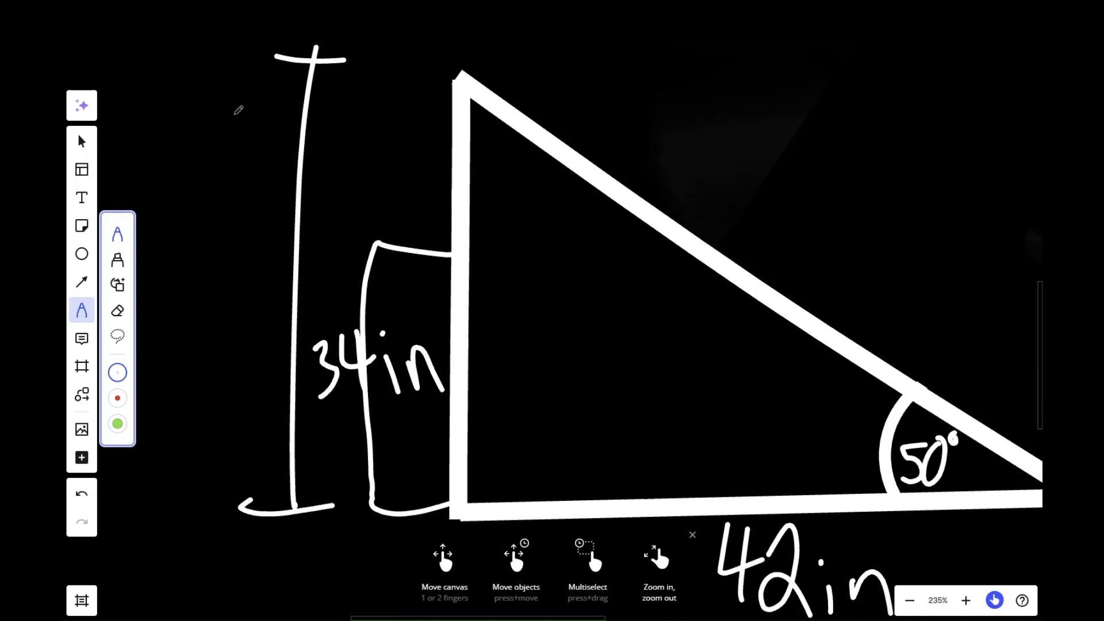
scroll(644, 325, "down", 5)
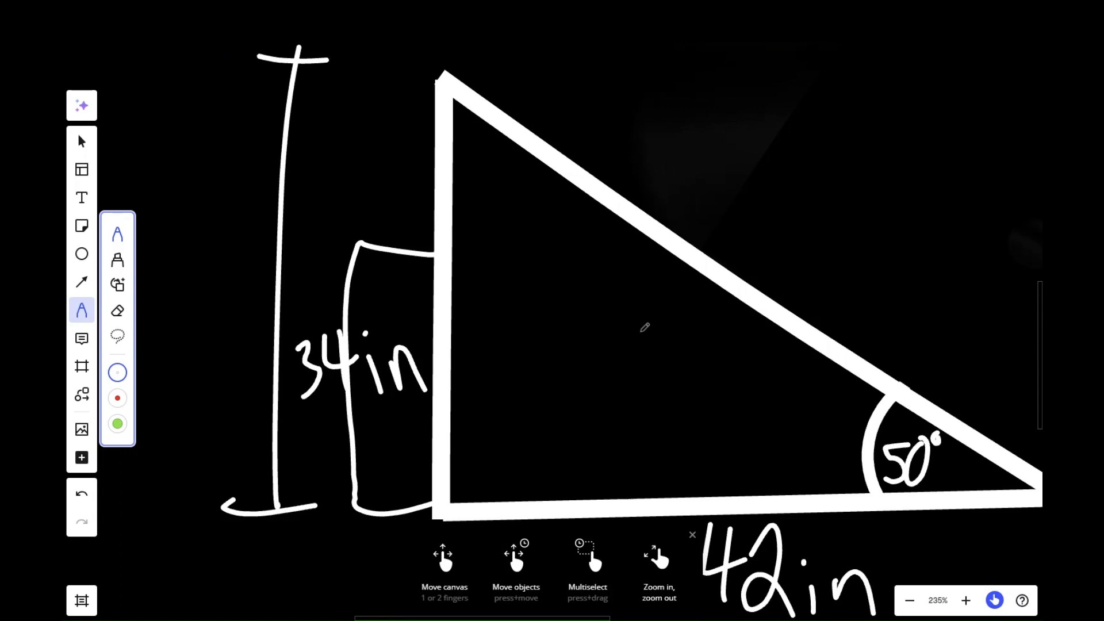
scroll(644, 327, "down", 4)
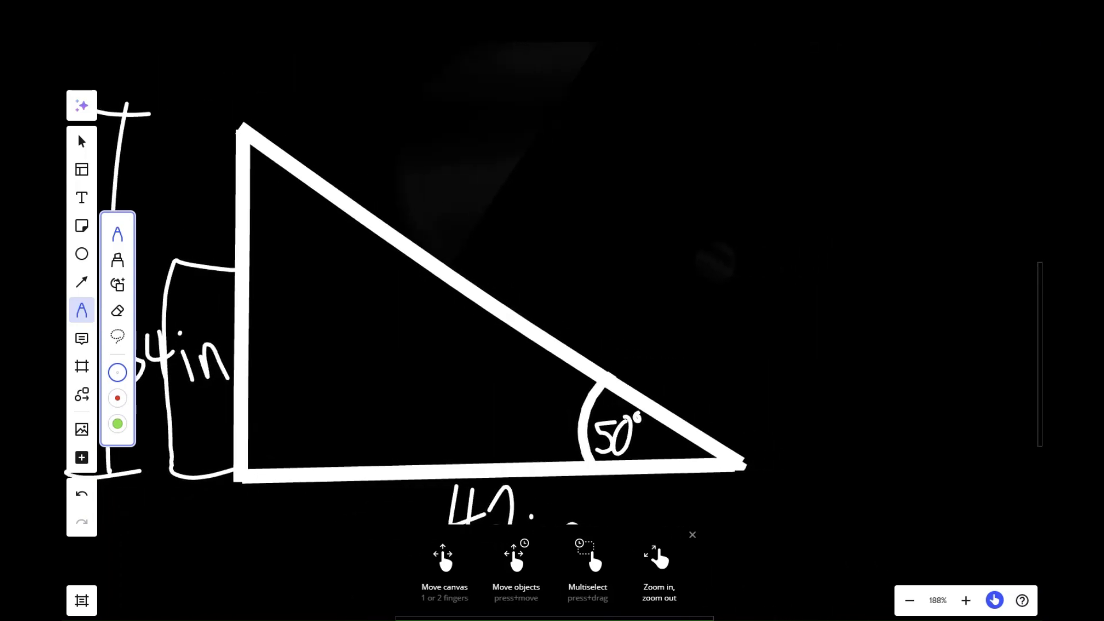
scroll(532, 332, "right", 1)
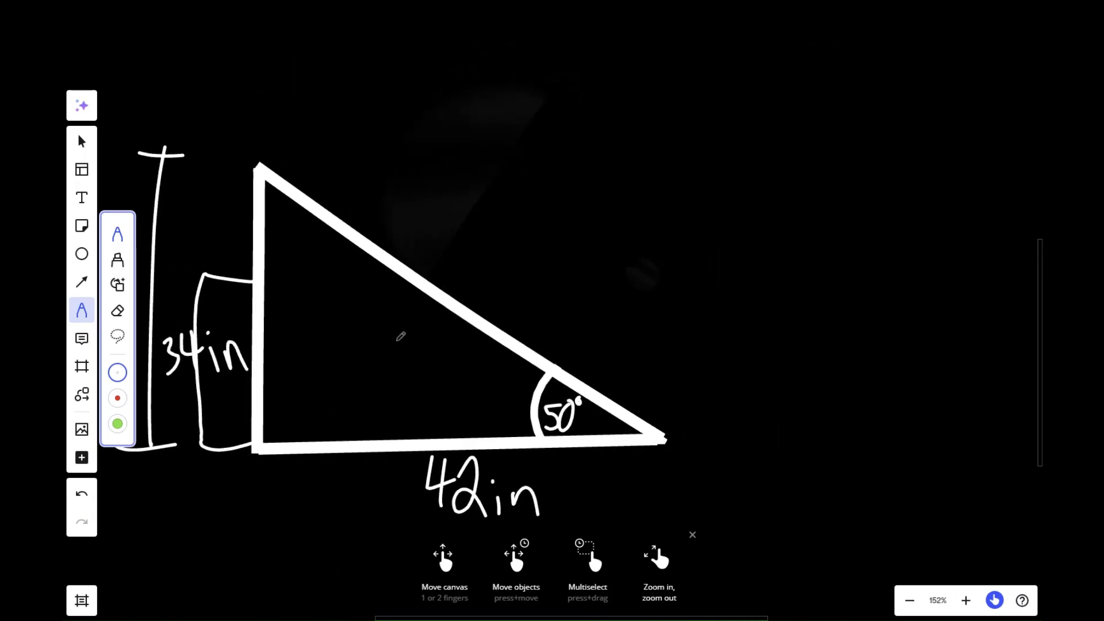
scroll(404, 332, "left", 5)
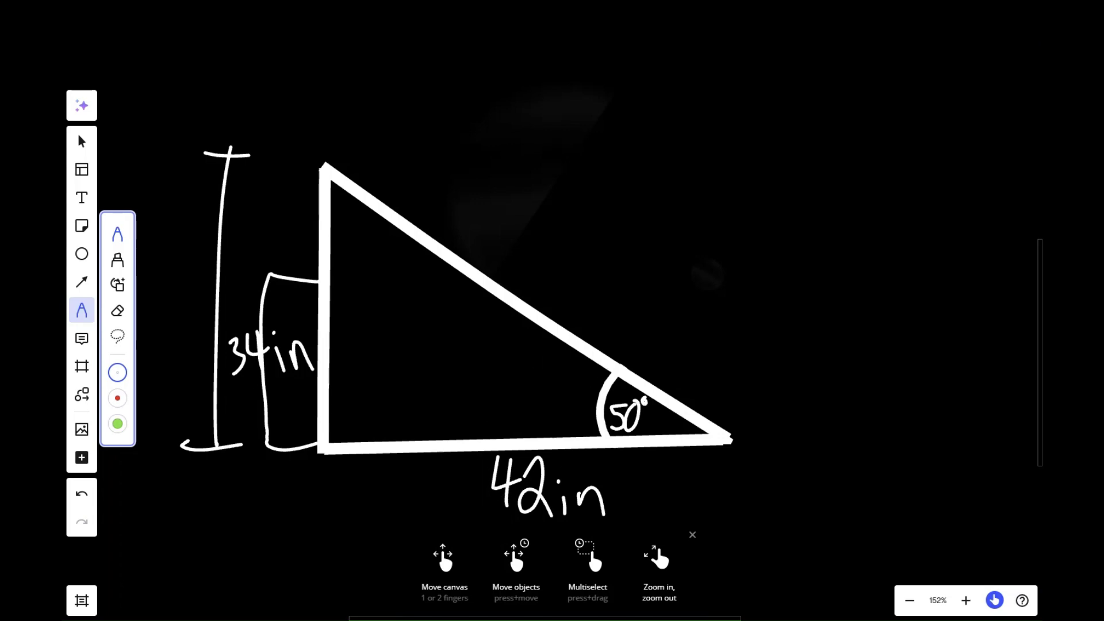
scroll(477, 308, "right", 1)
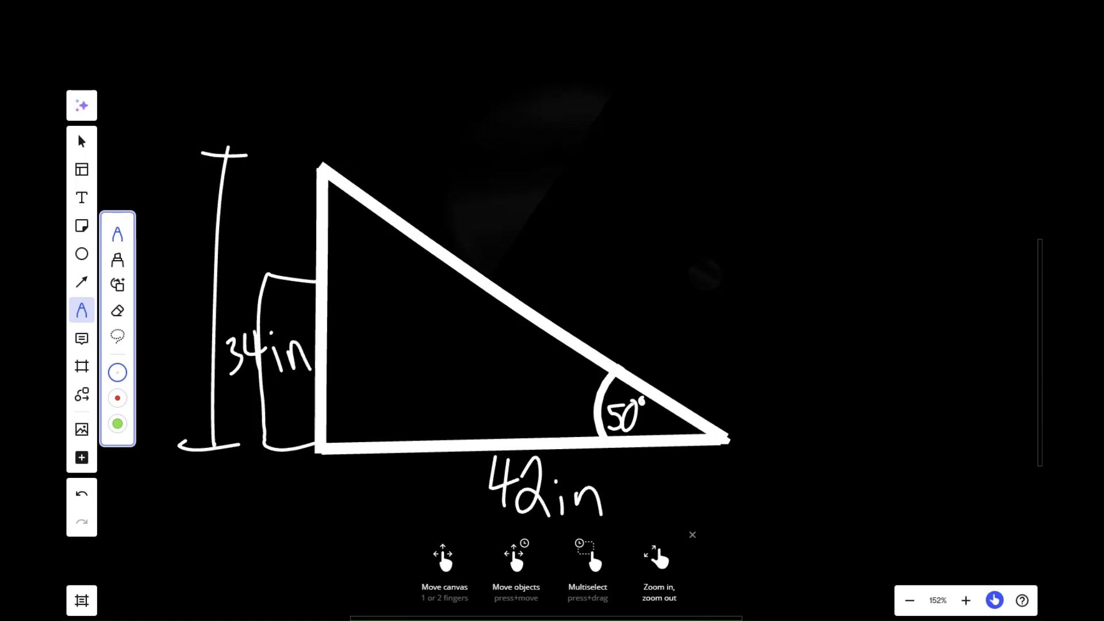
scroll(478, 307, "right", 2)
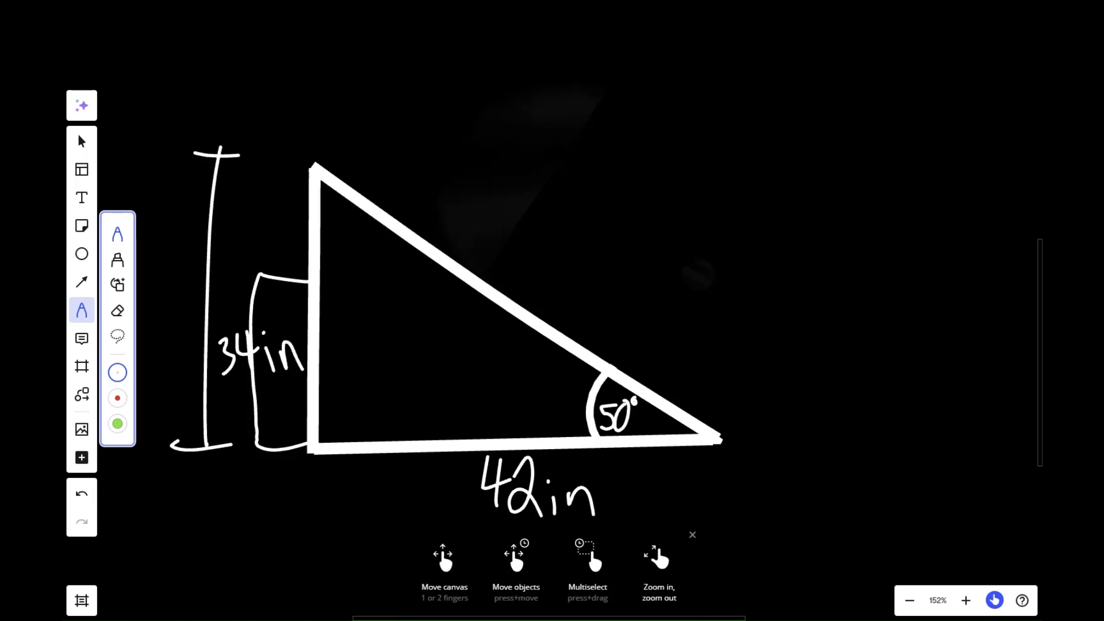
Handwrite tan(50°) = to the upper right of the triangle
left_click_drag(595, 89, 601, 182)
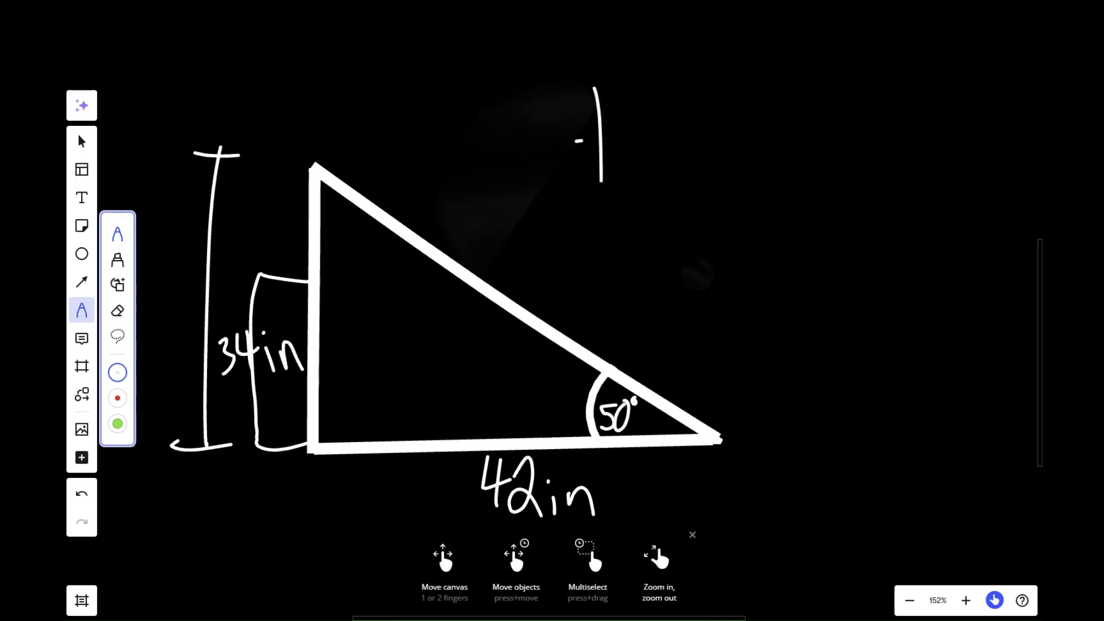
mouse_move(577, 142)
left_mouse_down()
mouse_move(622, 133)
mouse_move(680, 208)
mouse_move(712, 168)
mouse_move(723, 206)
left_mouse_up()
left_click_drag(745, 95, 740, 212)
mouse_move(785, 108)
left_mouse_down()
mouse_move(763, 112)
mouse_move(771, 202)
left_mouse_up()
mouse_move(808, 108)
left_mouse_down()
mouse_move(813, 201)
mouse_move(824, 134)
left_mouse_up()
mouse_move(832, 87)
left_mouse_down()
mouse_move(829, 99)
mouse_move(859, 115)
mouse_move(853, 224)
mouse_move(836, 98)
left_mouse_up()
left_click_drag(880, 130, 914, 122)
left_click_drag(885, 152, 895, 150)
Label the full height bracket x
scroll(294, 416, "right", 3)
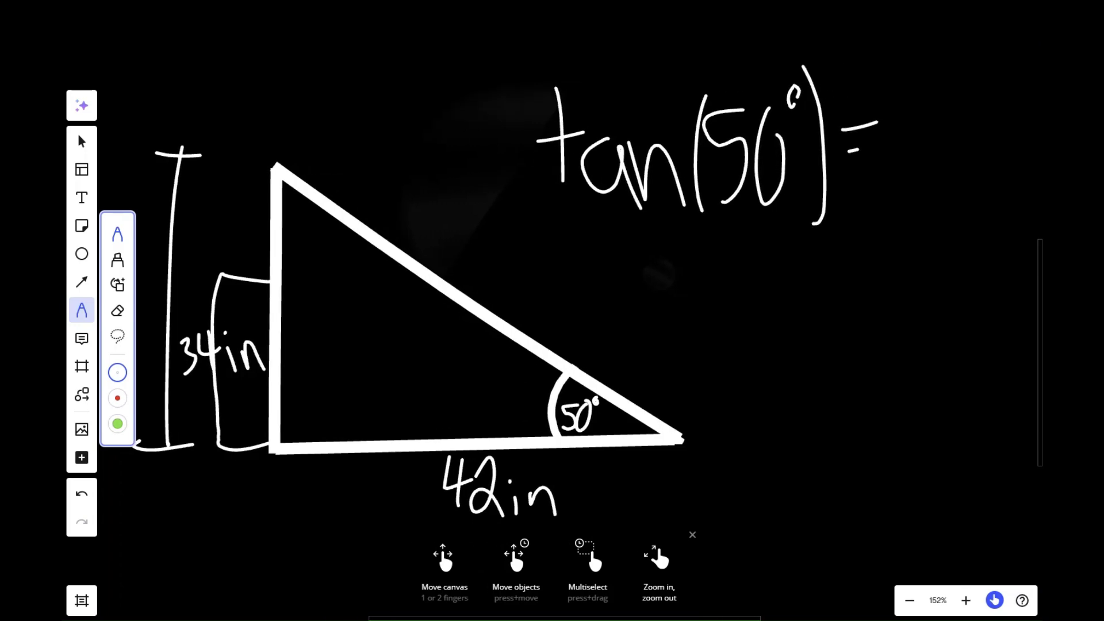
scroll(247, 435, "left", 6)
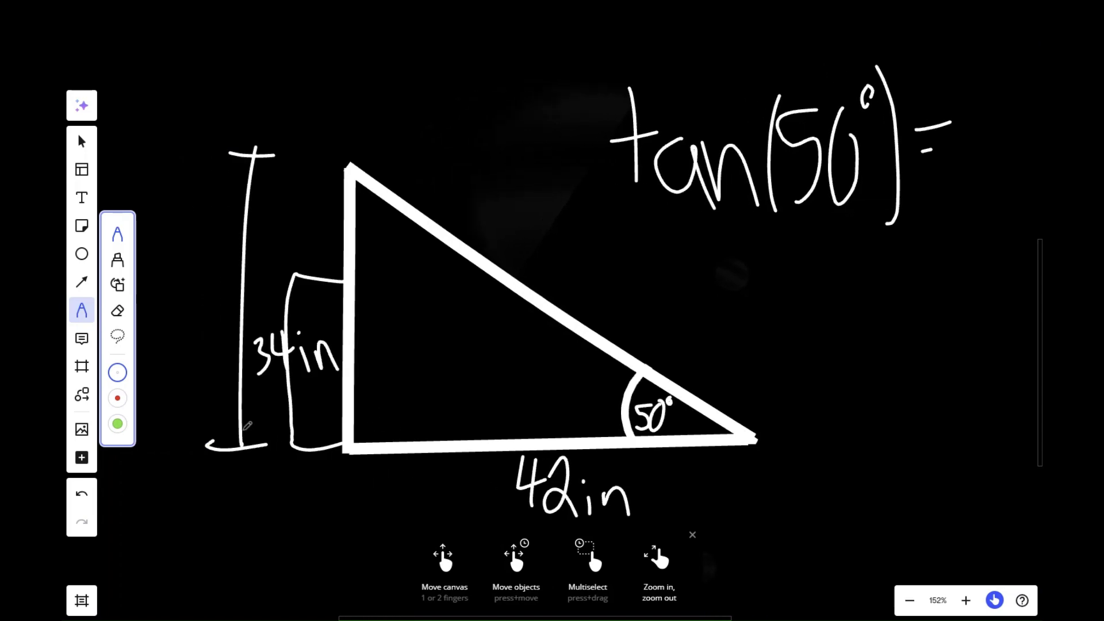
mouse_move(180, 257)
left_mouse_down()
mouse_move(245, 317)
mouse_move(192, 326)
left_mouse_up()
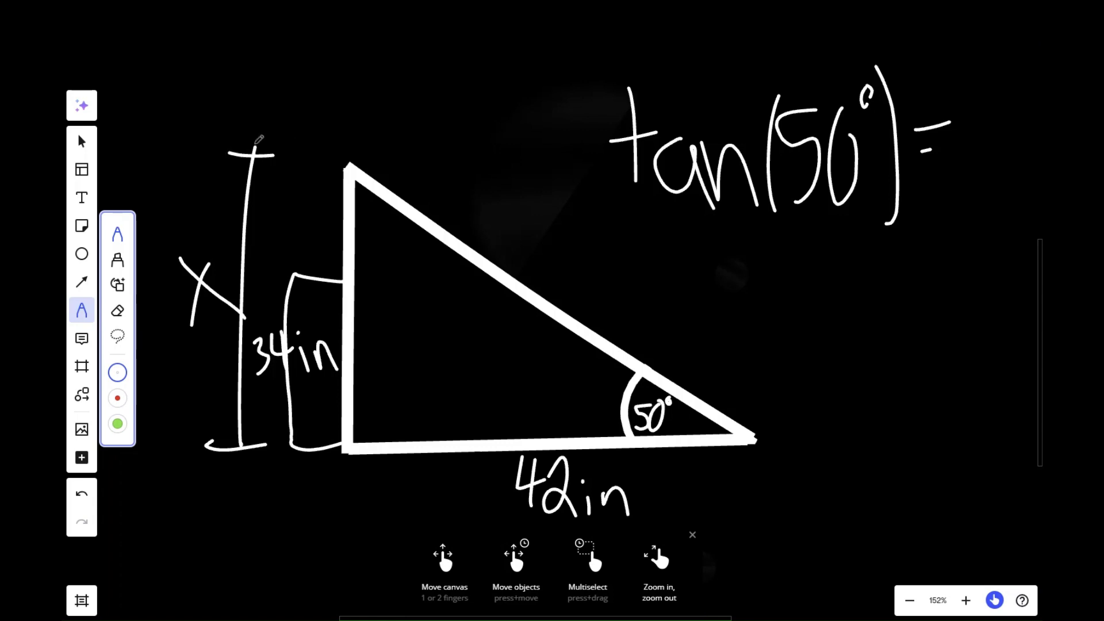
Complete the equation's right side as x/42
scroll(336, 496, "right", 1)
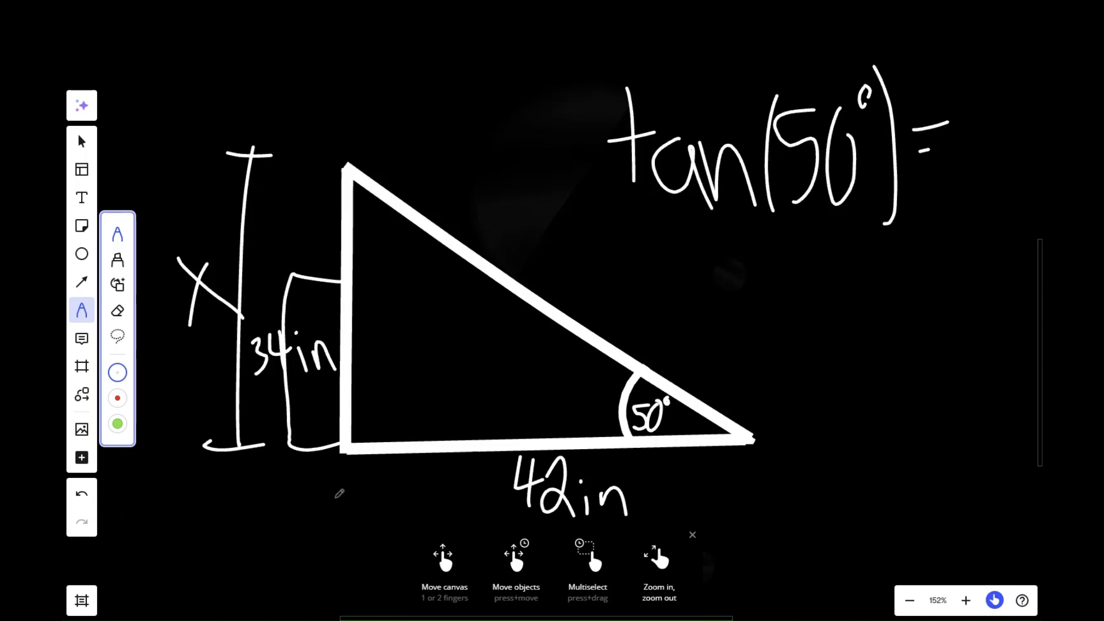
scroll(340, 493, "right", 3)
left_click_drag(923, 70, 969, 102)
left_click_drag(962, 59, 918, 109)
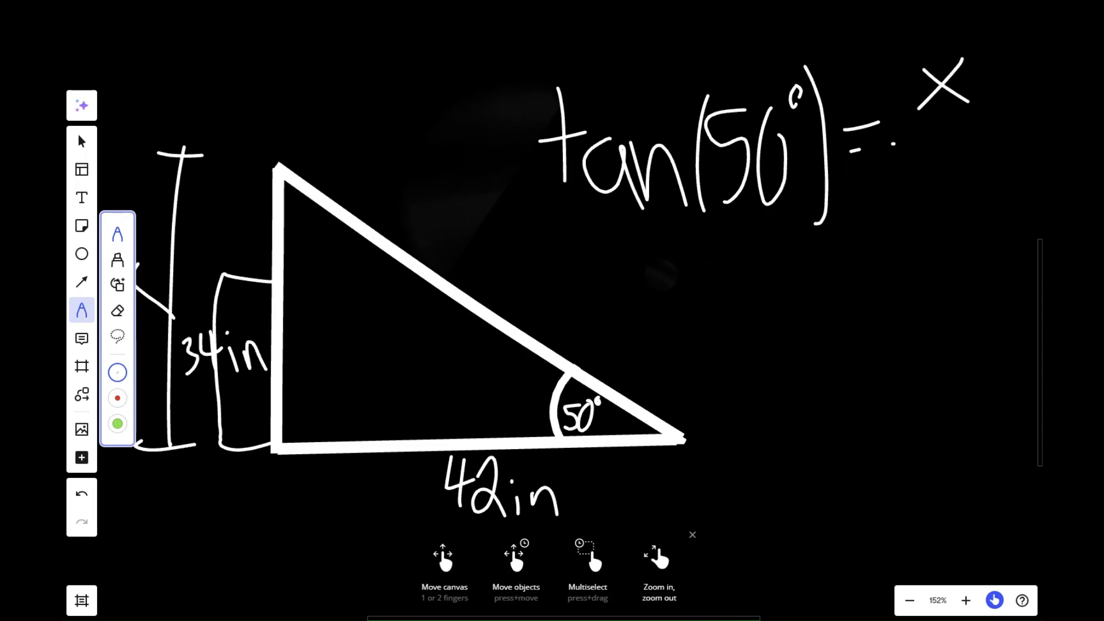
left_click_drag(893, 145, 971, 139)
mouse_move(904, 164)
left_mouse_down()
mouse_move(891, 214)
mouse_move(933, 208)
left_mouse_up()
left_click_drag(921, 158, 914, 248)
mouse_move(943, 184)
left_mouse_down()
mouse_move(939, 227)
mouse_move(993, 238)
left_mouse_up()
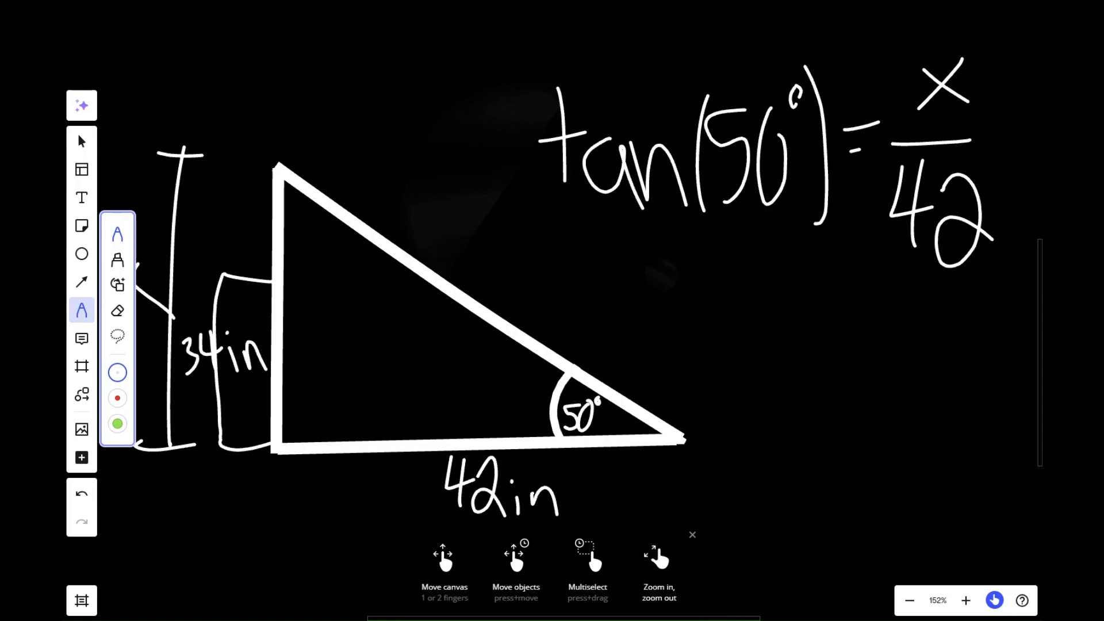
scroll(937, 225, "right", 5)
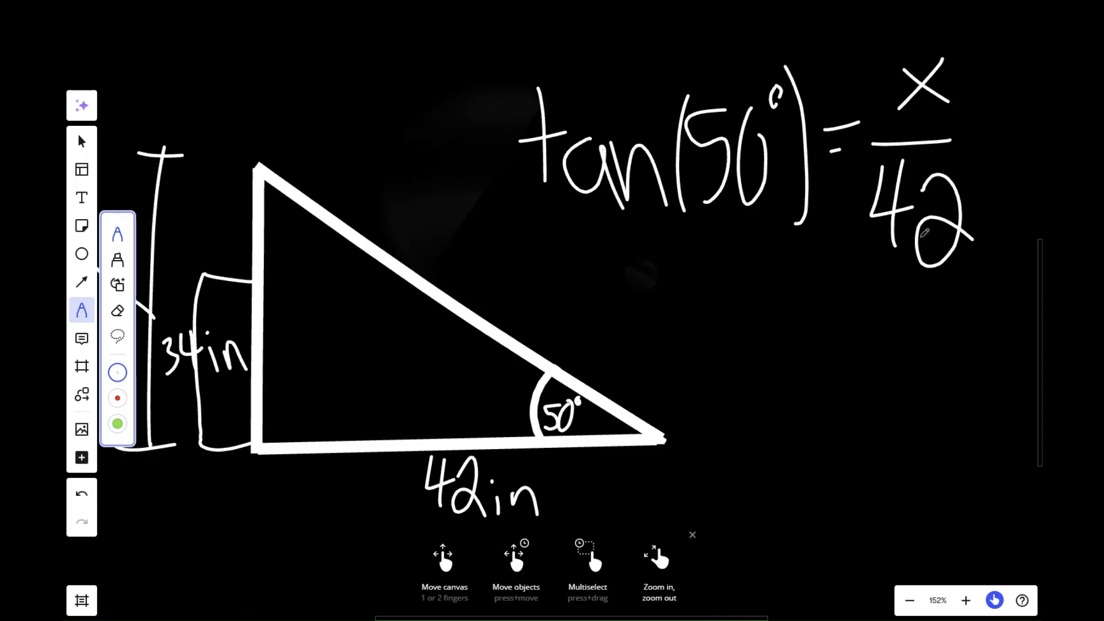
Multiply both sides of the equation by 42
left_click_drag(935, 104, 967, 167)
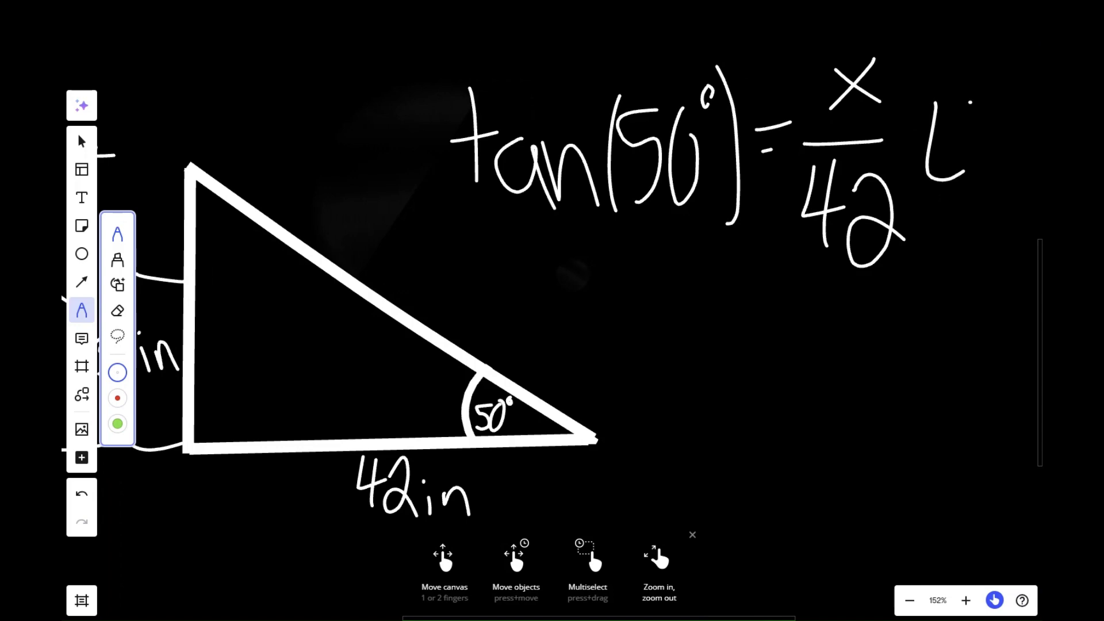
mouse_move(971, 103)
left_mouse_down()
mouse_move(943, 208)
mouse_move(1007, 196)
left_mouse_up()
mouse_move(377, 97)
left_mouse_down()
mouse_move(367, 172)
mouse_move(426, 163)
left_mouse_up()
left_click_drag(398, 92, 391, 195)
mouse_move(420, 118)
left_mouse_down()
mouse_move(439, 184)
mouse_move(459, 179)
left_mouse_up()
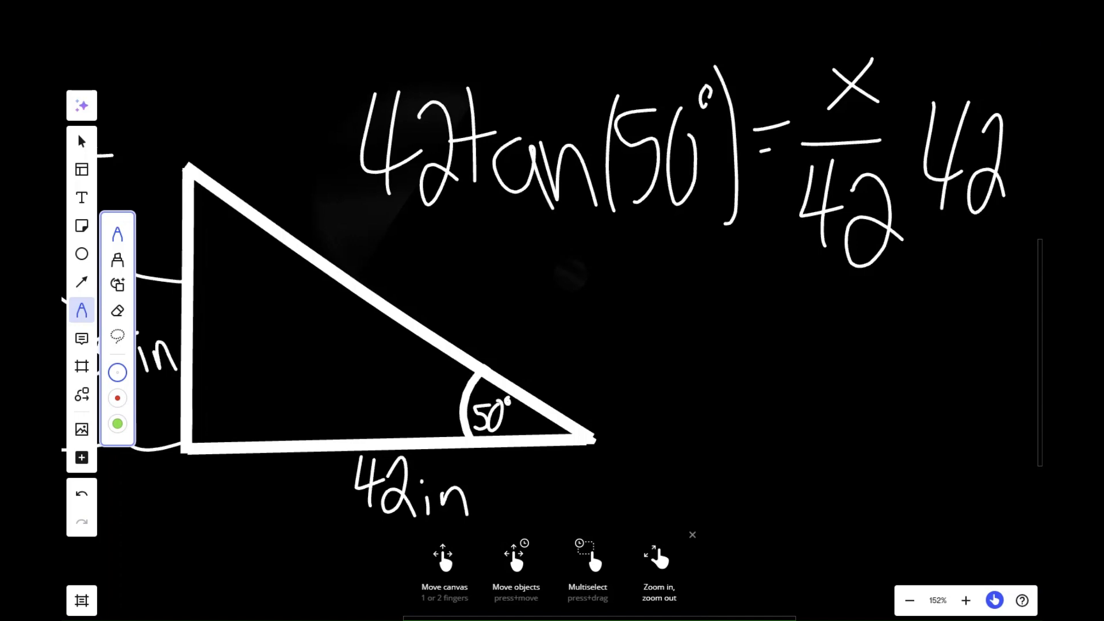
Write the result 50 in = x below the equation
scroll(553, 311, "right", 5)
mouse_move(548, 266)
left_mouse_down()
mouse_move(558, 266)
mouse_move(536, 265)
mouse_move(502, 352)
left_mouse_up()
mouse_move(618, 260)
left_mouse_down()
mouse_move(579, 345)
mouse_move(619, 262)
left_mouse_up()
left_click(649, 374)
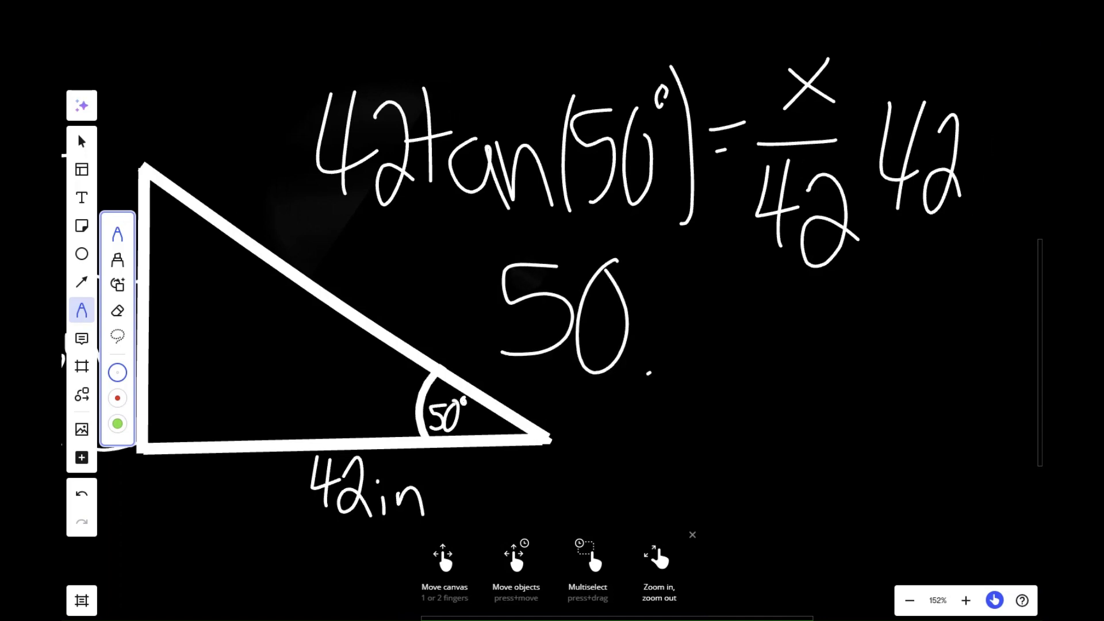
mouse_move(651, 344)
left_mouse_down()
mouse_move(649, 373)
mouse_move(676, 330)
mouse_move(704, 367)
left_mouse_up()
mouse_move(731, 335)
left_mouse_down()
mouse_move(765, 330)
mouse_move(780, 344)
left_mouse_up()
left_click_drag(789, 302, 827, 361)
left_click_drag(822, 302, 788, 347)
Mark the height bracket 50 = X and bracket the gap above the 34 in section
scroll(552, 310, "left", 10)
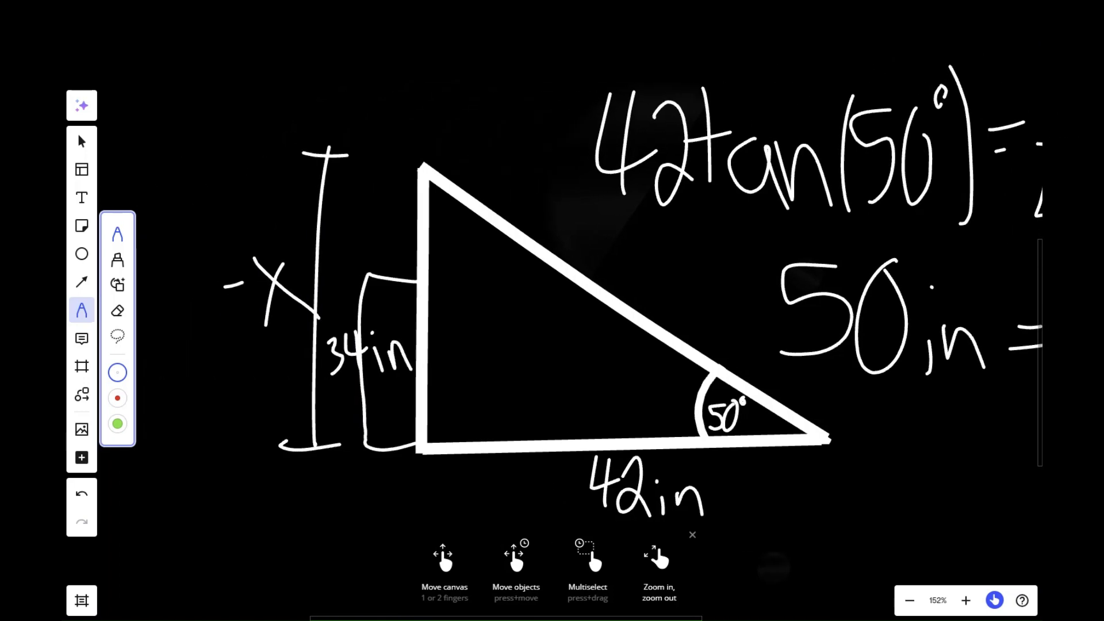
left_click_drag(241, 284, 250, 279)
left_click_drag(182, 282, 157, 387)
left_click_drag(197, 299, 224, 359)
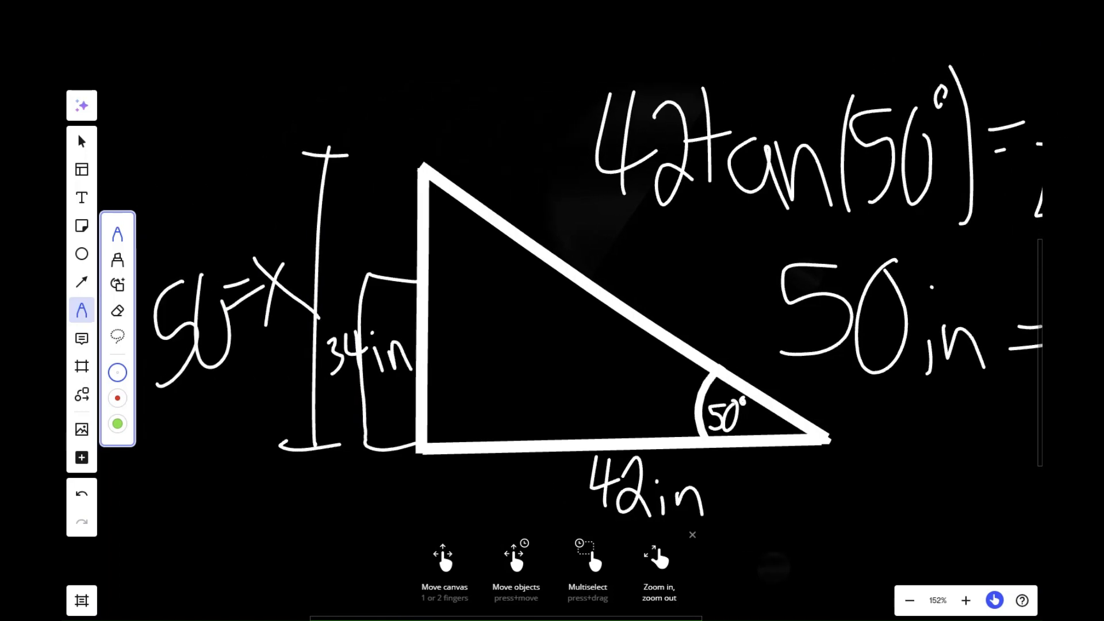
left_click_drag(228, 287, 214, 368)
mouse_move(387, 160)
left_mouse_down()
mouse_move(409, 159)
mouse_move(382, 267)
mouse_move(406, 267)
left_mouse_up()
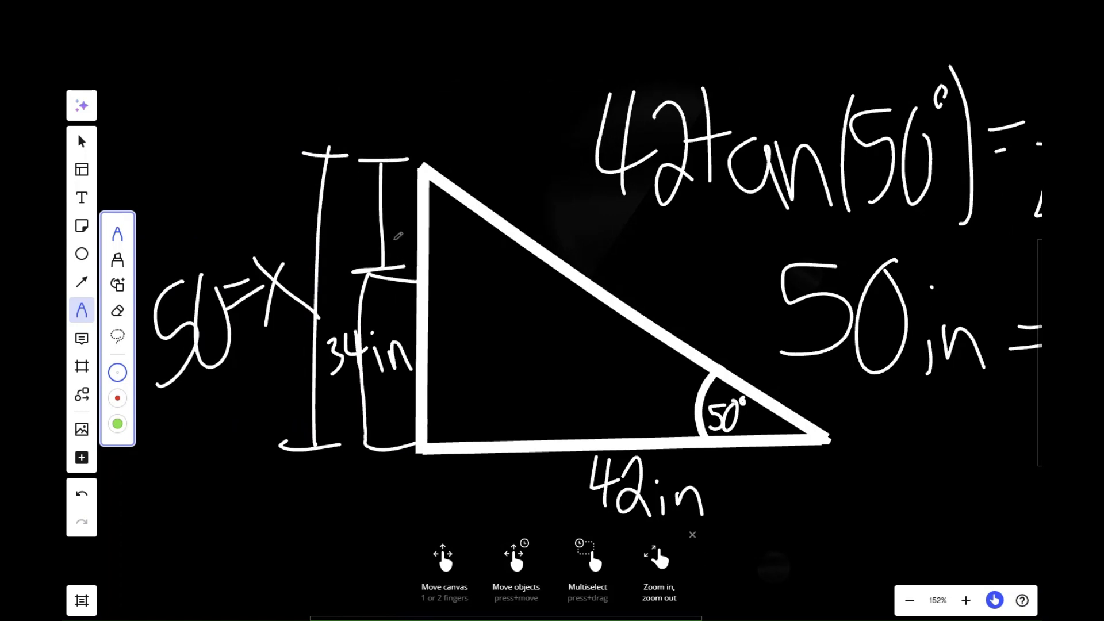
Write 50 − 34, underlined, with 16 beneath it below the triangle
scroll(394, 278, "down", 3)
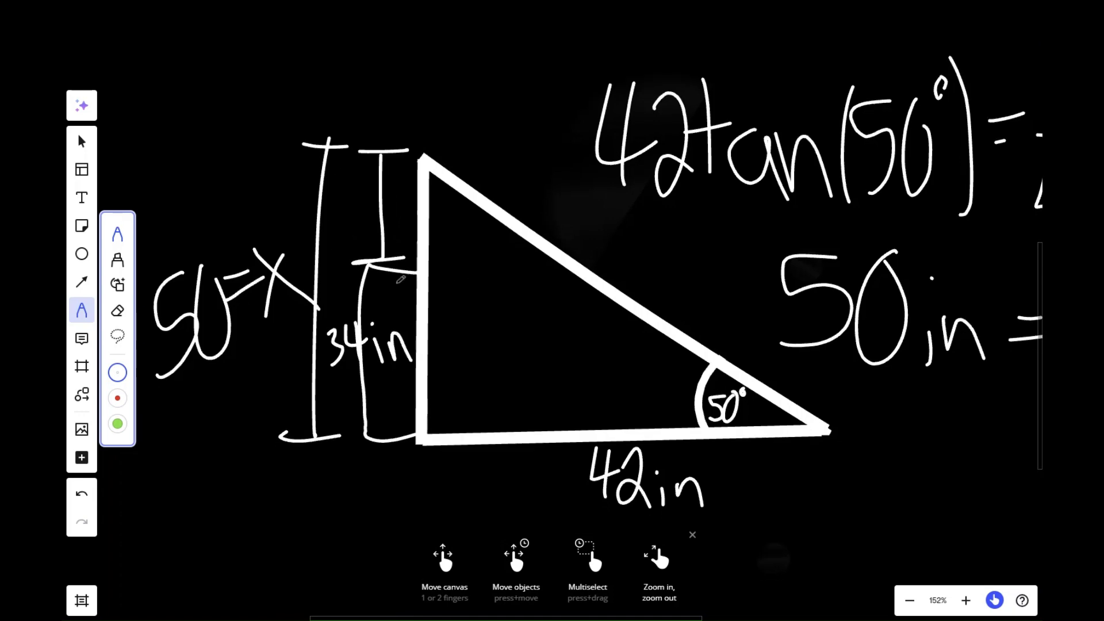
scroll(401, 280, "down", 1)
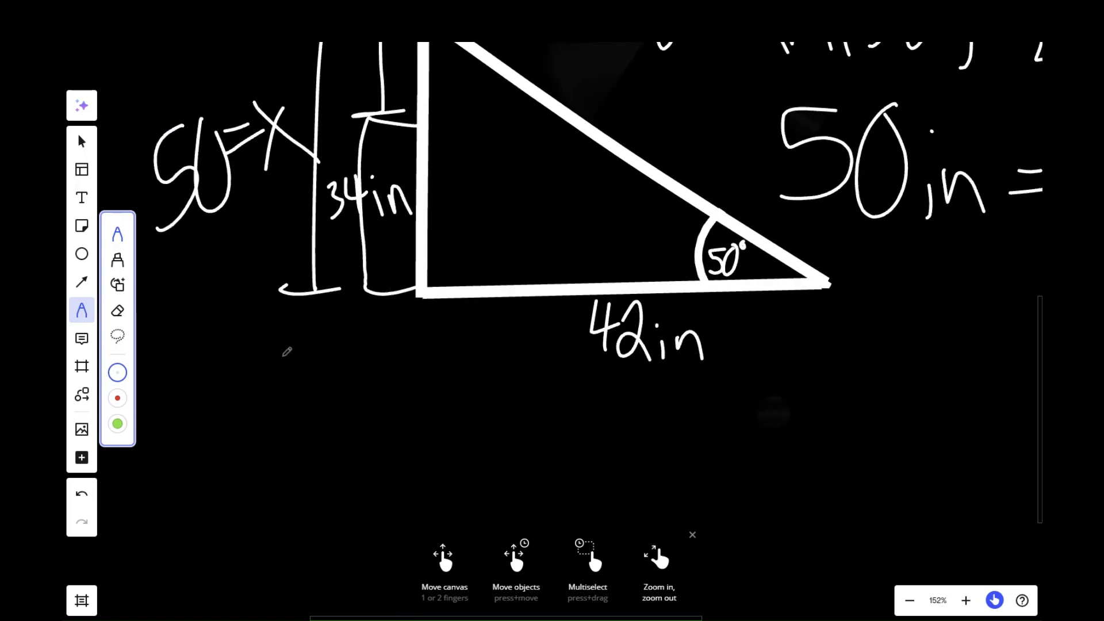
mouse_move(289, 353)
left_mouse_down()
mouse_move(247, 373)
mouse_move(287, 411)
mouse_move(269, 418)
left_mouse_up()
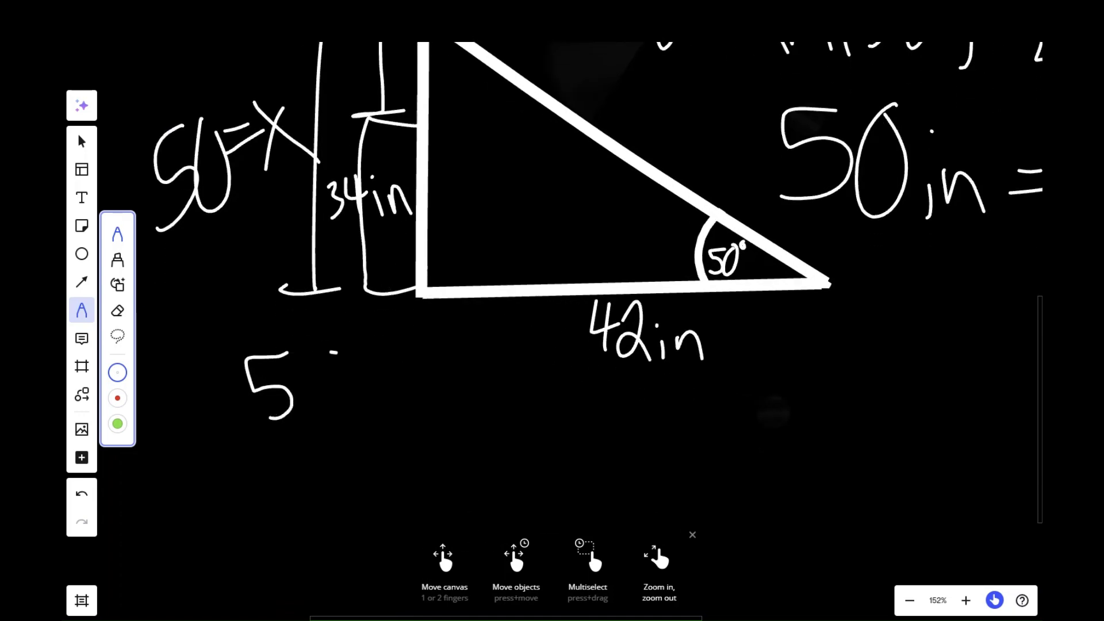
mouse_move(334, 352)
left_mouse_down()
mouse_move(344, 374)
mouse_move(338, 331)
left_mouse_up()
mouse_move(258, 452)
left_mouse_down()
mouse_move(291, 454)
mouse_move(276, 512)
left_mouse_up()
mouse_move(312, 423)
left_mouse_down()
mouse_move(316, 445)
mouse_move(354, 452)
left_mouse_up()
left_click_drag(333, 437, 343, 503)
left_click_drag(208, 511, 256, 496)
left_click_drag(225, 554, 431, 469)
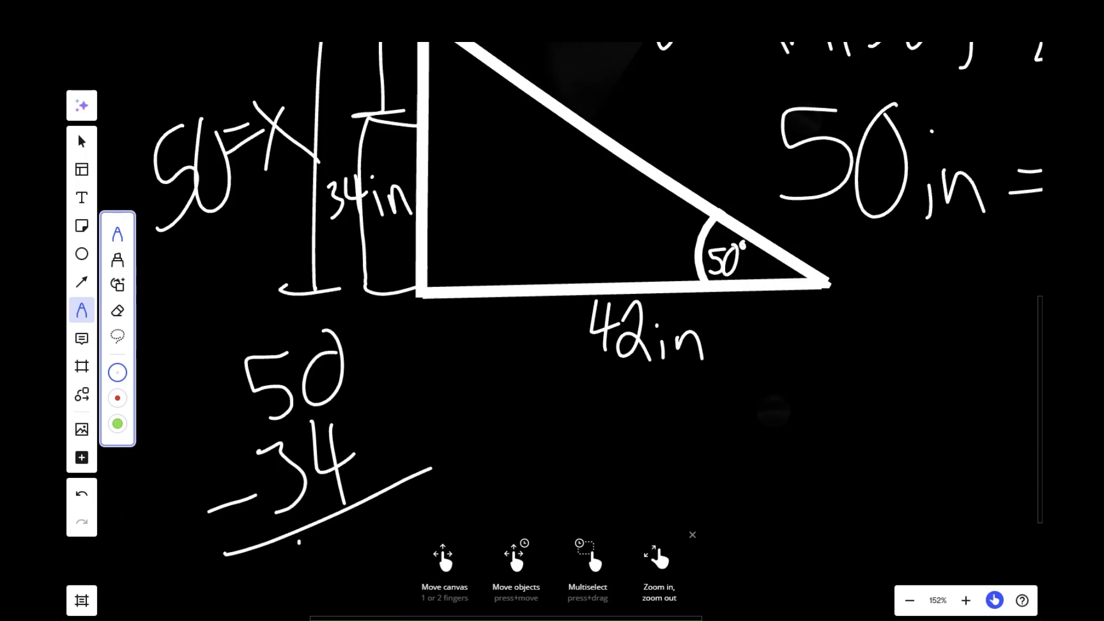
left_click_drag(332, 533, 344, 559)
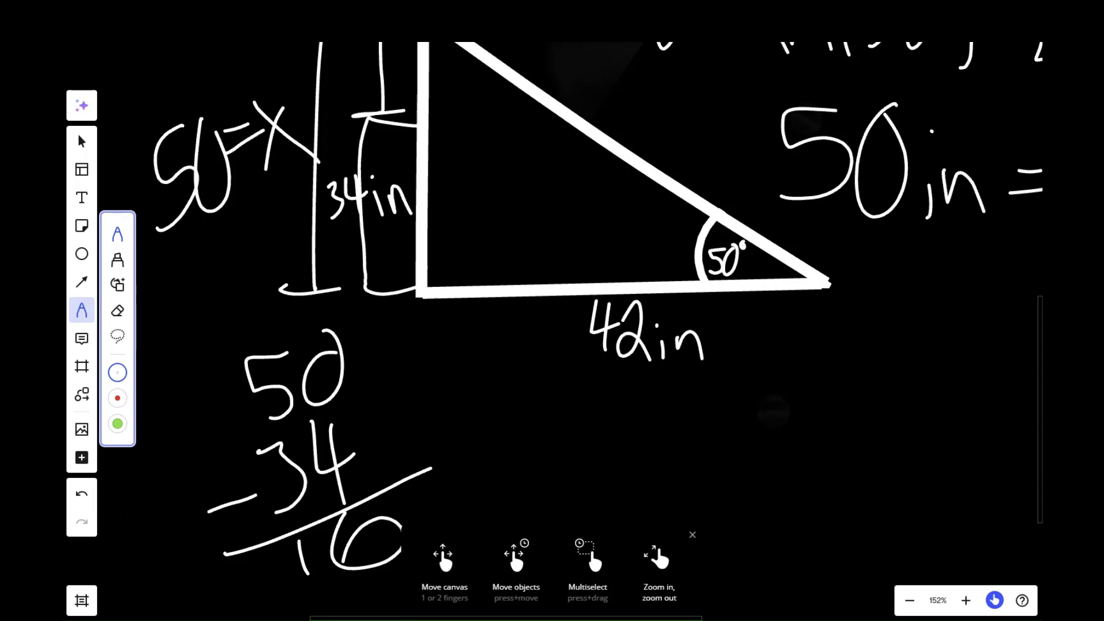
Write the answer 16 in to the right of the subtraction
left_click_drag(538, 396, 534, 477)
mouse_move(574, 395)
left_mouse_down()
mouse_move(551, 500)
mouse_move(549, 486)
left_mouse_up()
left_click(636, 480)
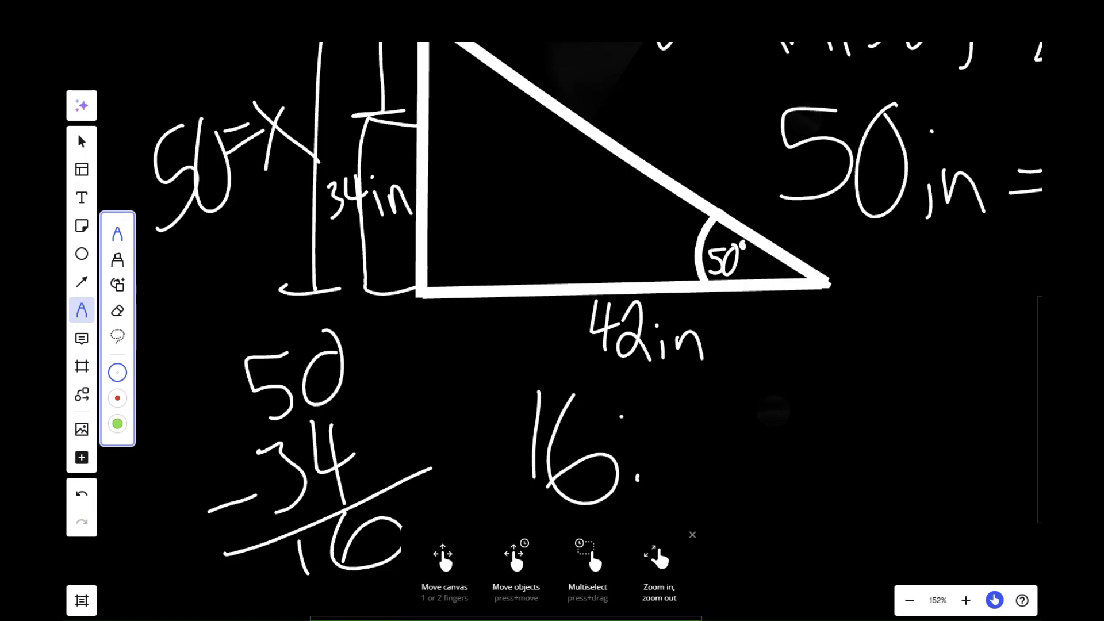
mouse_move(661, 460)
left_mouse_down()
mouse_move(678, 455)
mouse_move(694, 489)
left_mouse_up()
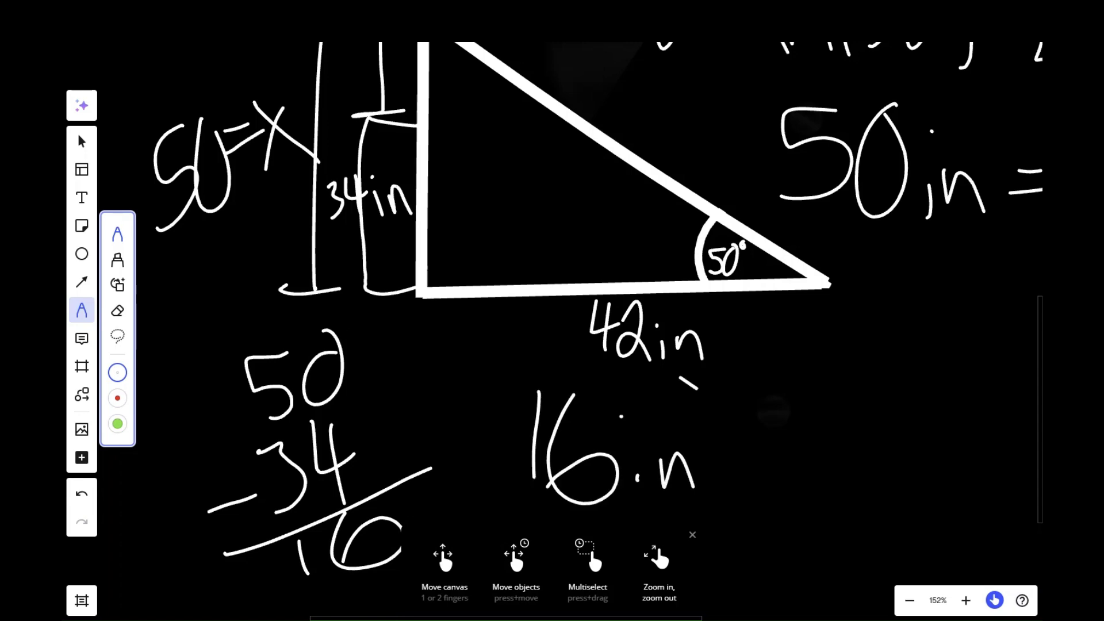